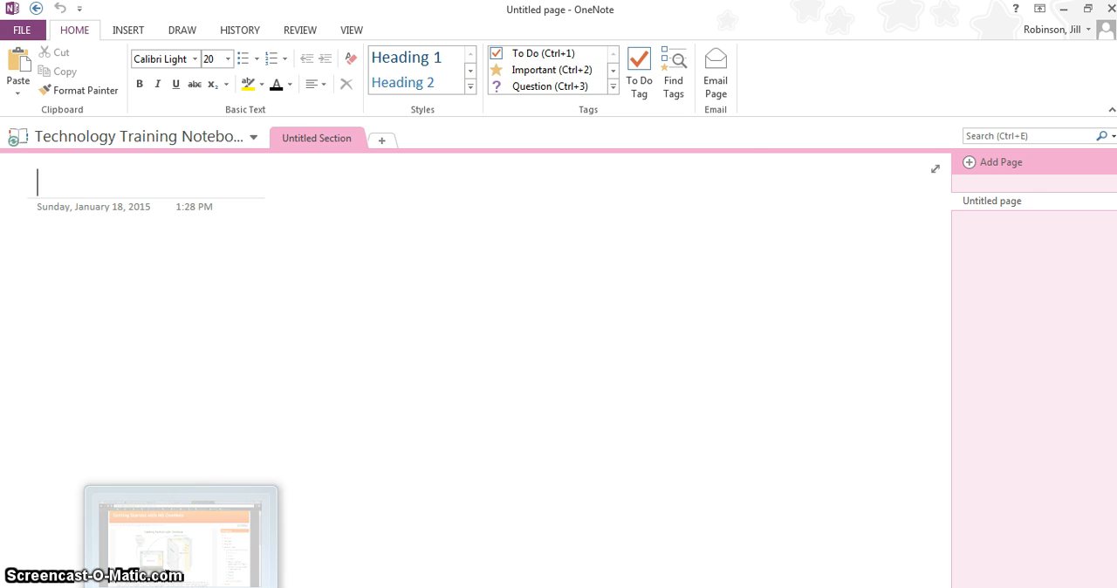
Switch to the browser to view the Getting Started with MS OneNote course page, and return to OneNote.
{"action": "left_click", "coordinate": [180, 583]}
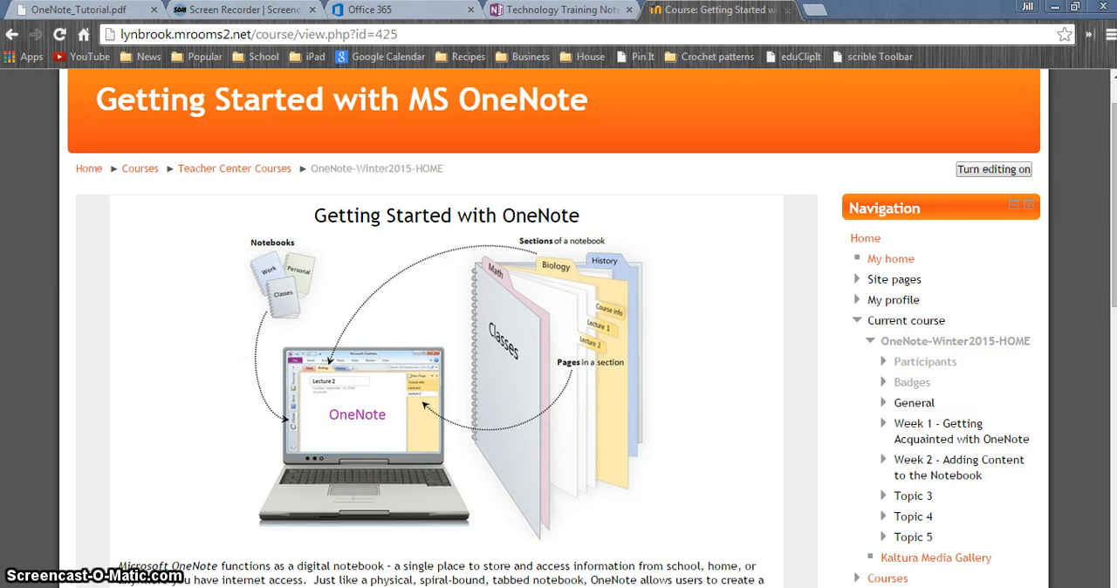
{"action": "left_click", "coordinate": [535, 587]}
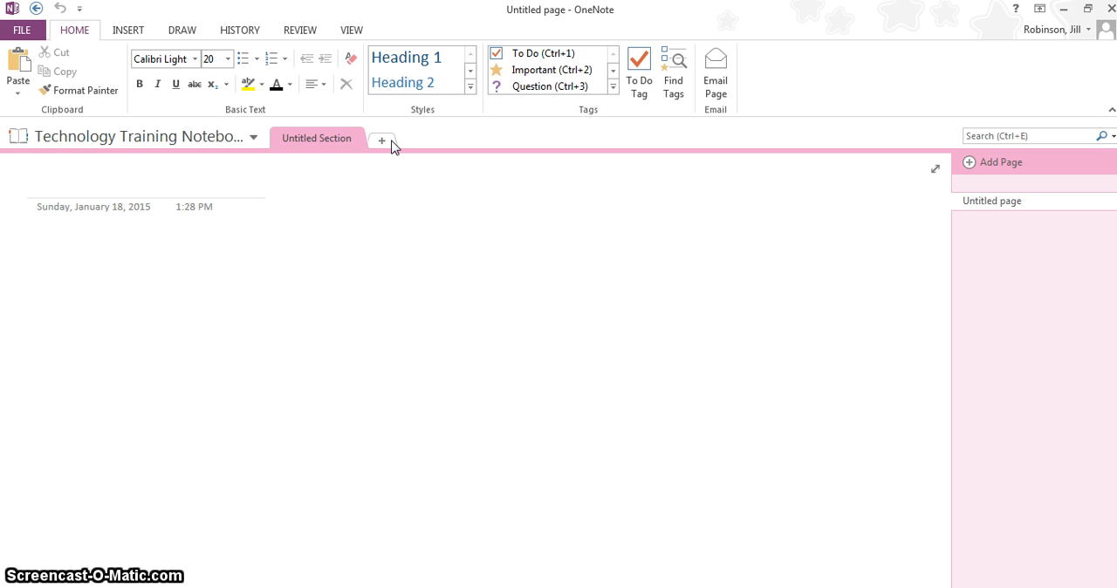
Rename the notebook's untitled section as Edmodo.
{"action": "left_click", "coordinate": [330, 149]}
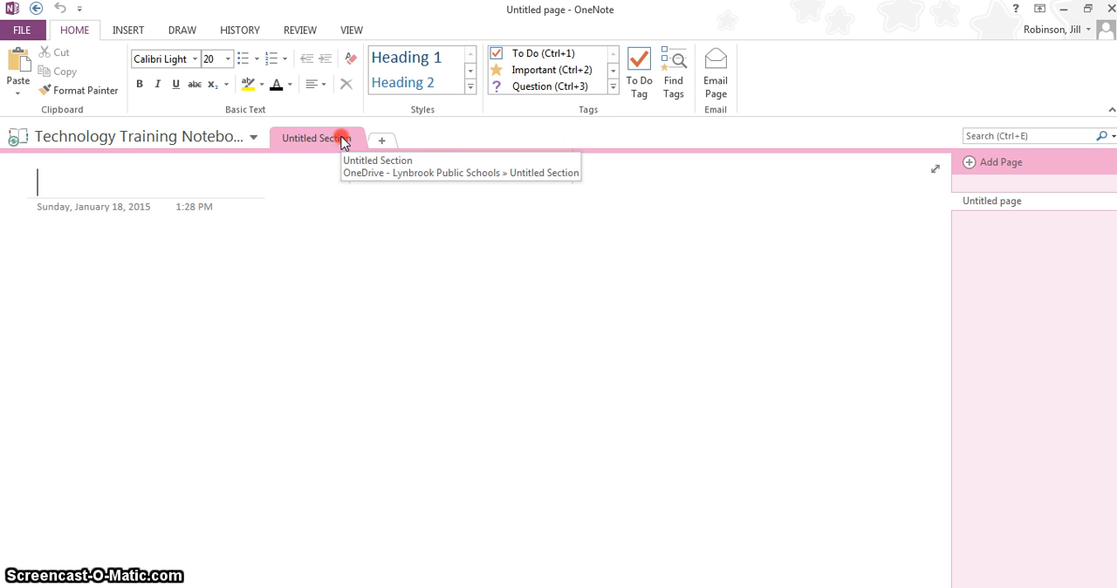
{"action": "right_click", "coordinate": [341, 143]}
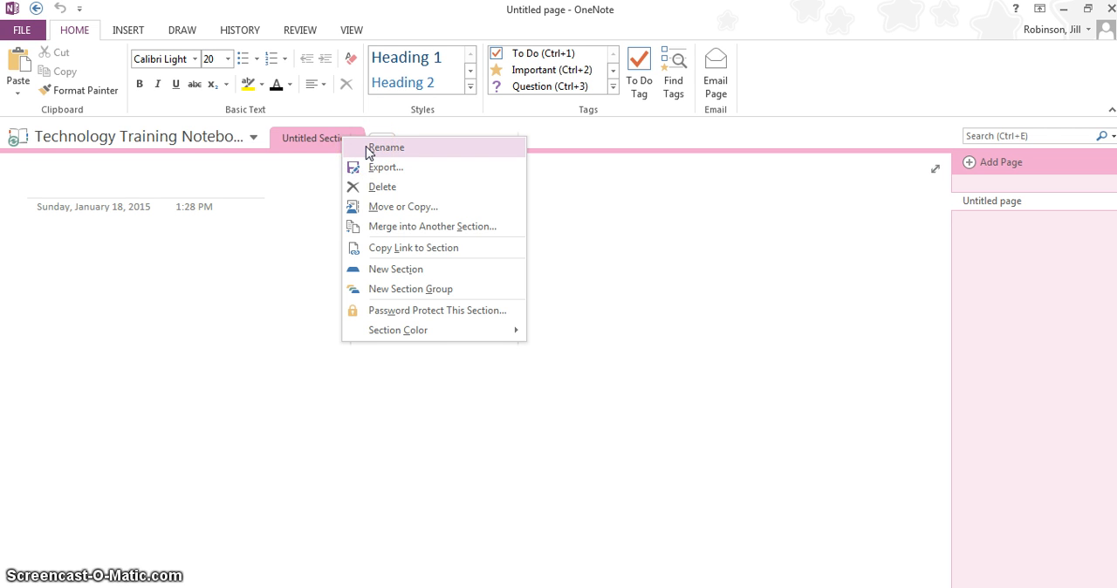
{"action": "left_click", "coordinate": [367, 150]}
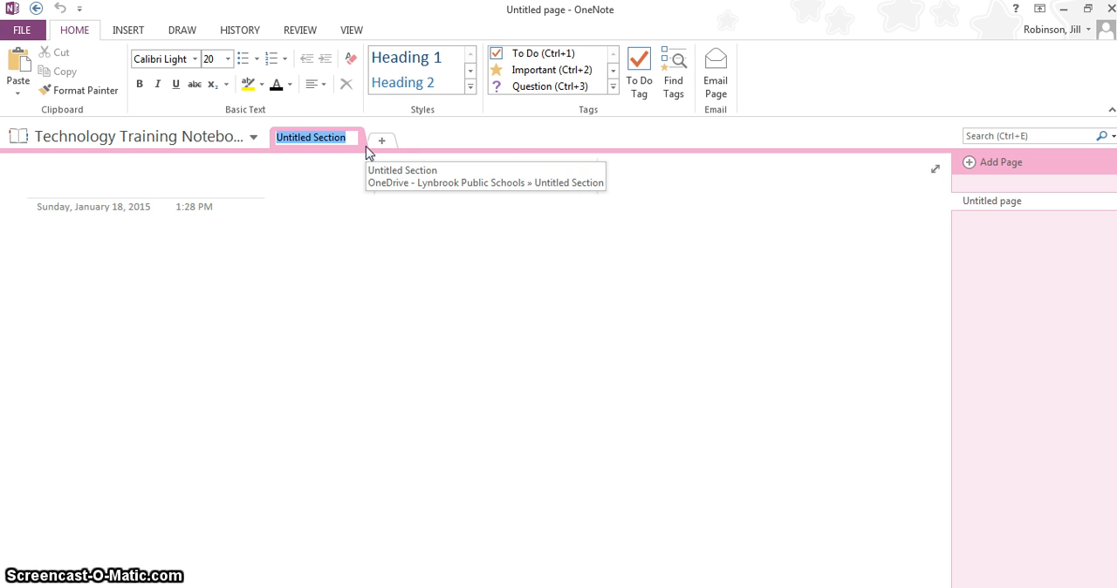
{"action": "type", "text": "Edmodo"}
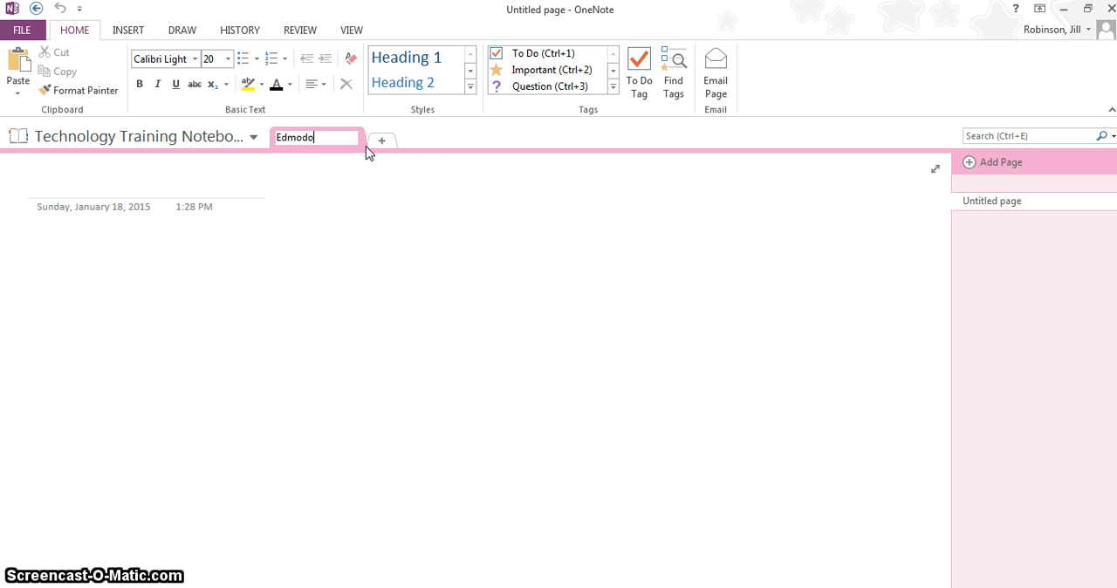
{"action": "left_click", "coordinate": [442, 189]}
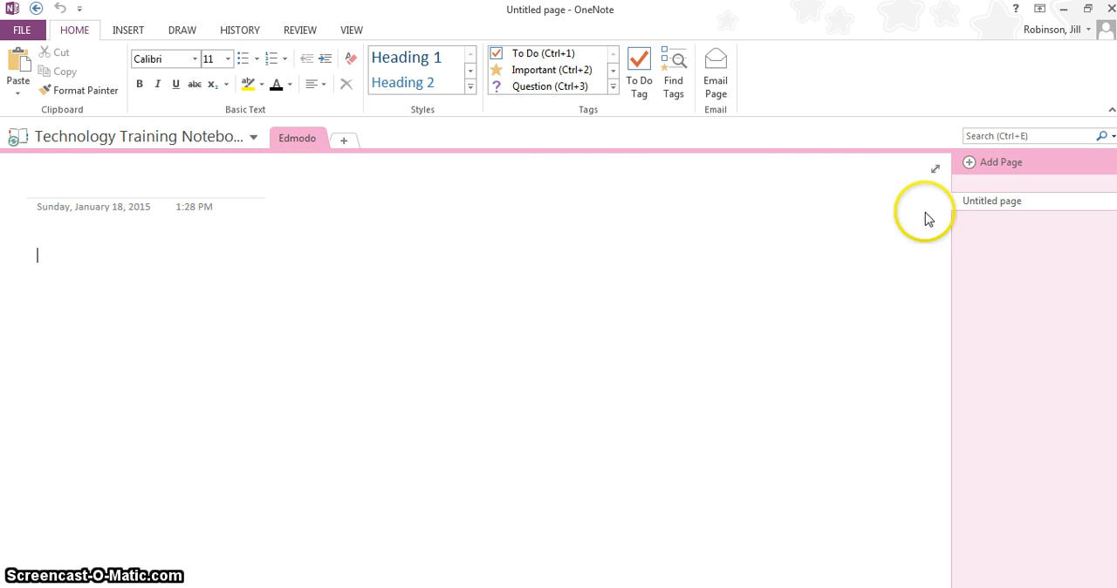
Rename the untitled page in the Edmodo section as Basics.
{"action": "right_click", "coordinate": [1004, 206]}
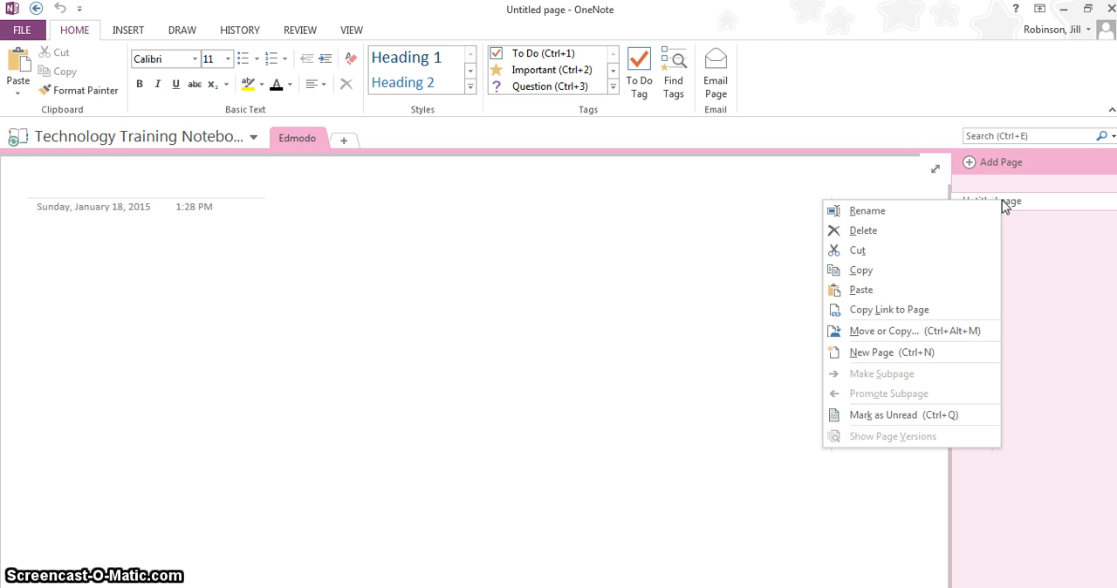
{"action": "left_click", "coordinate": [986, 210]}
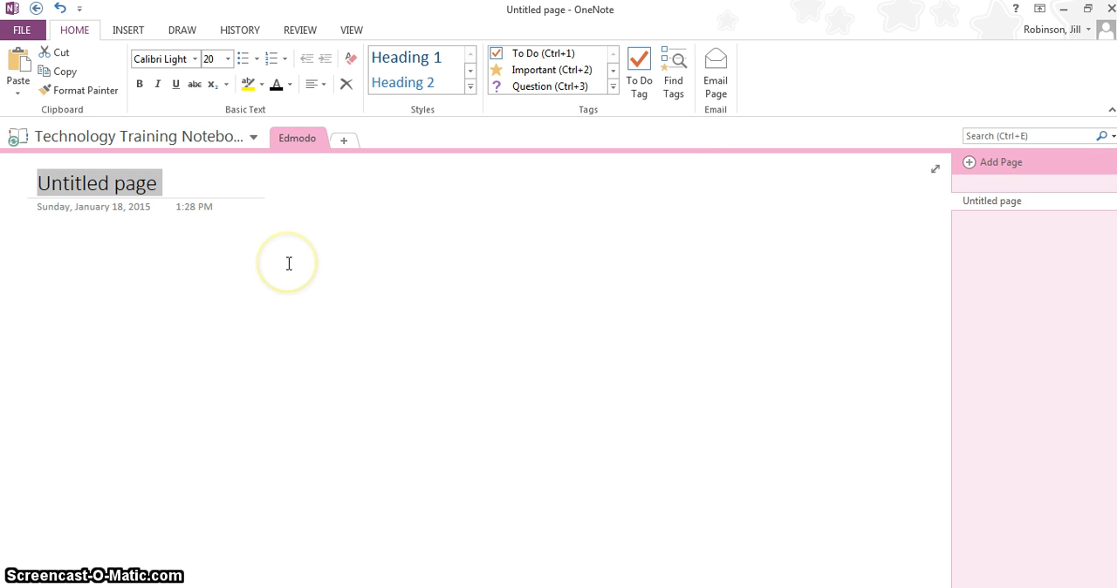
{"action": "type", "text": "Ba"}
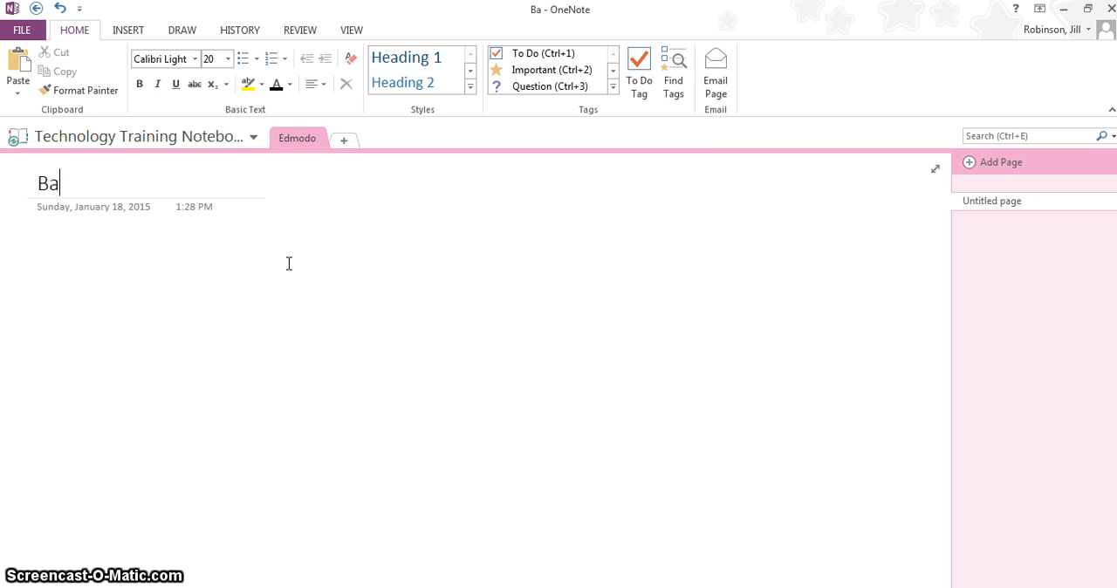
{"action": "type", "text": "sics"}
{"action": "left_click", "coordinate": [494, 306]}
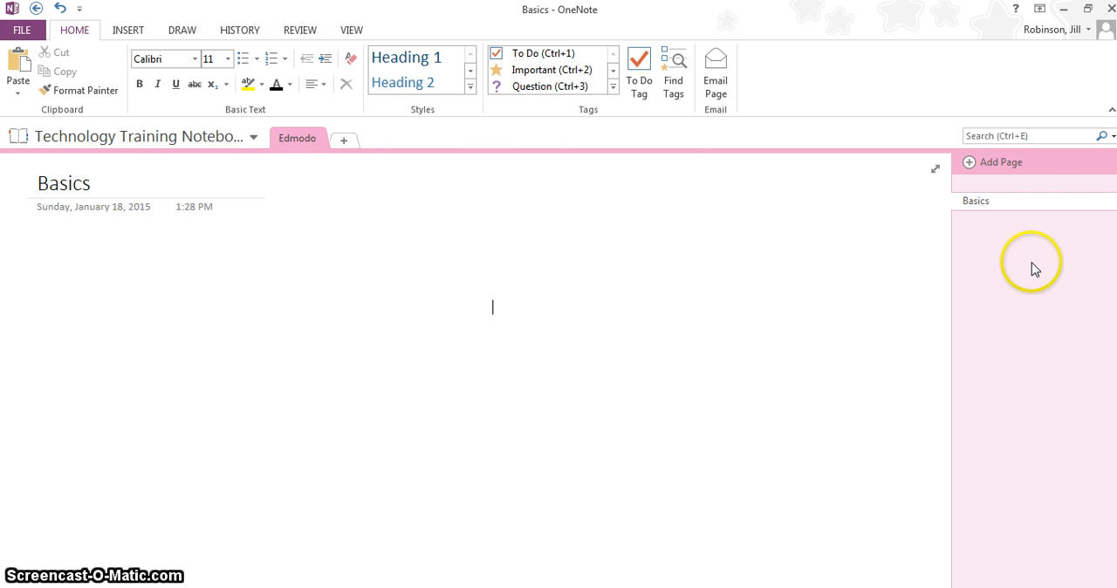
Add a second page to the Edmodo section and title it "Login information".
{"action": "left_click", "coordinate": [999, 165]}
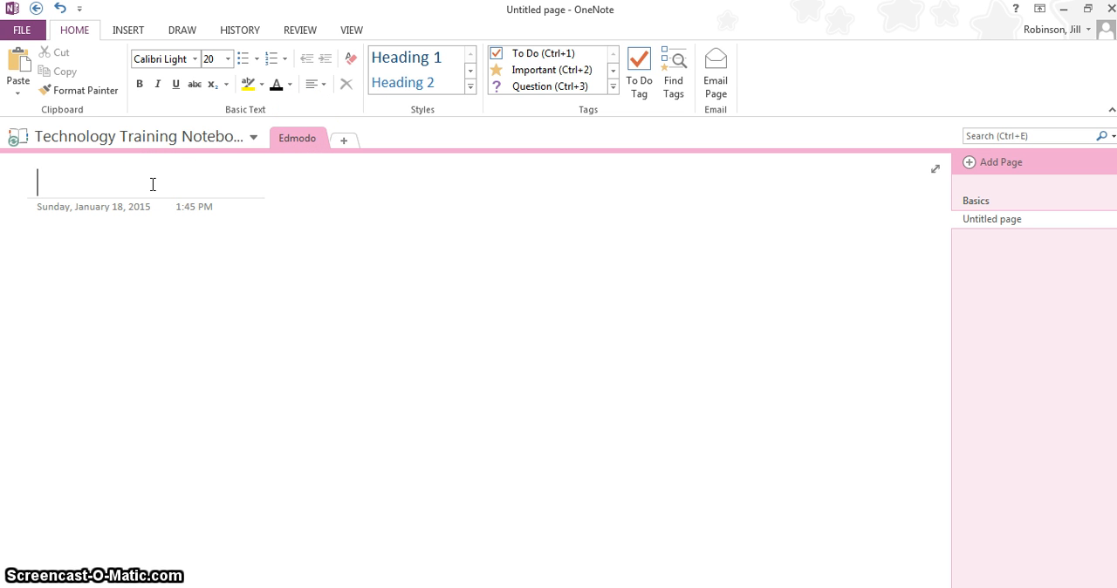
{"action": "type", "text": "Log"}
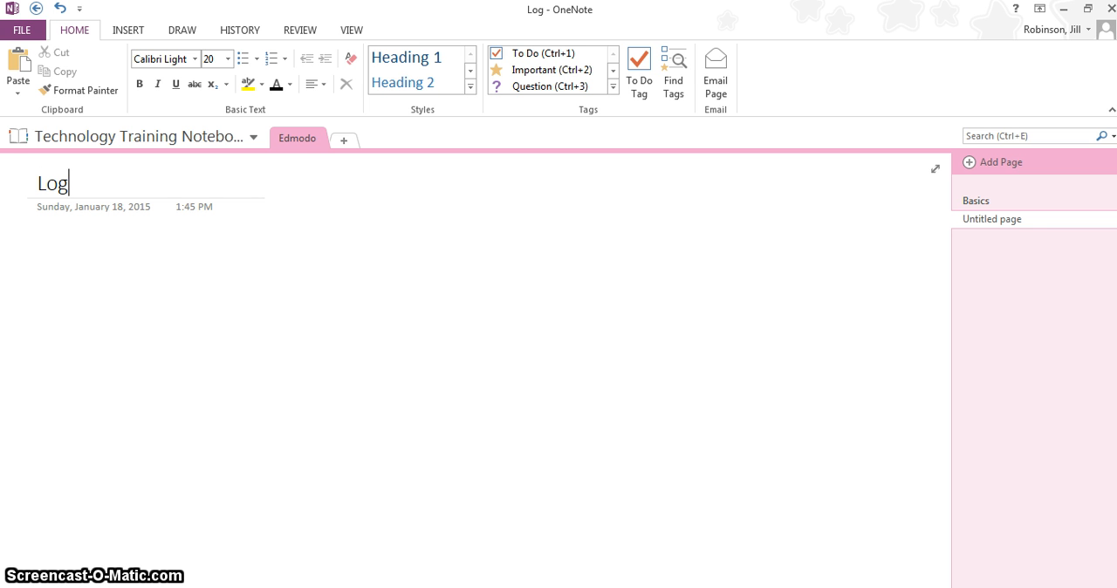
{"action": "type", "text": "in information"}
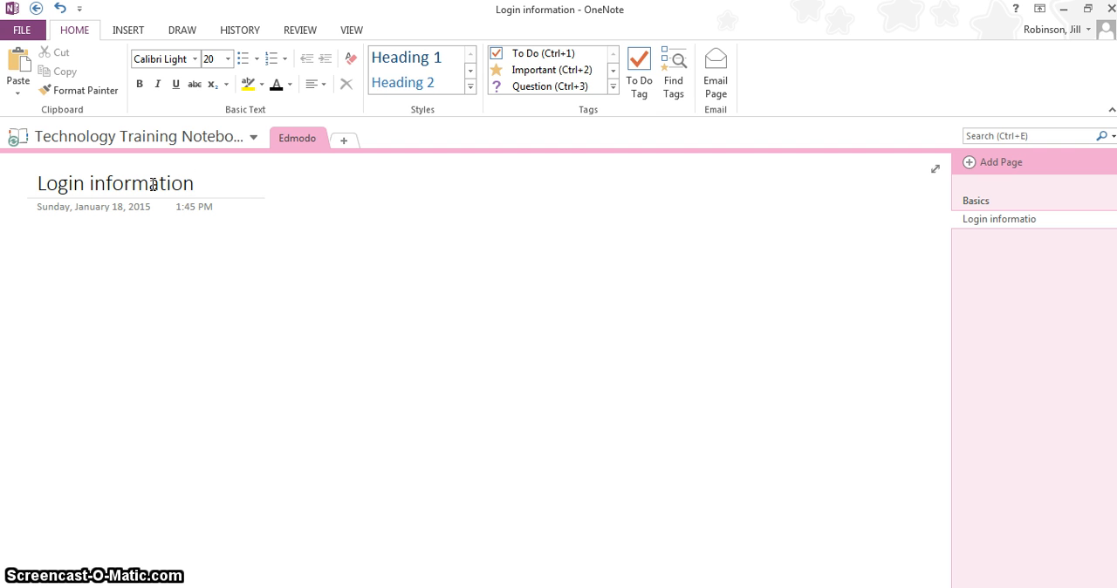
{"action": "left_click", "coordinate": [734, 332]}
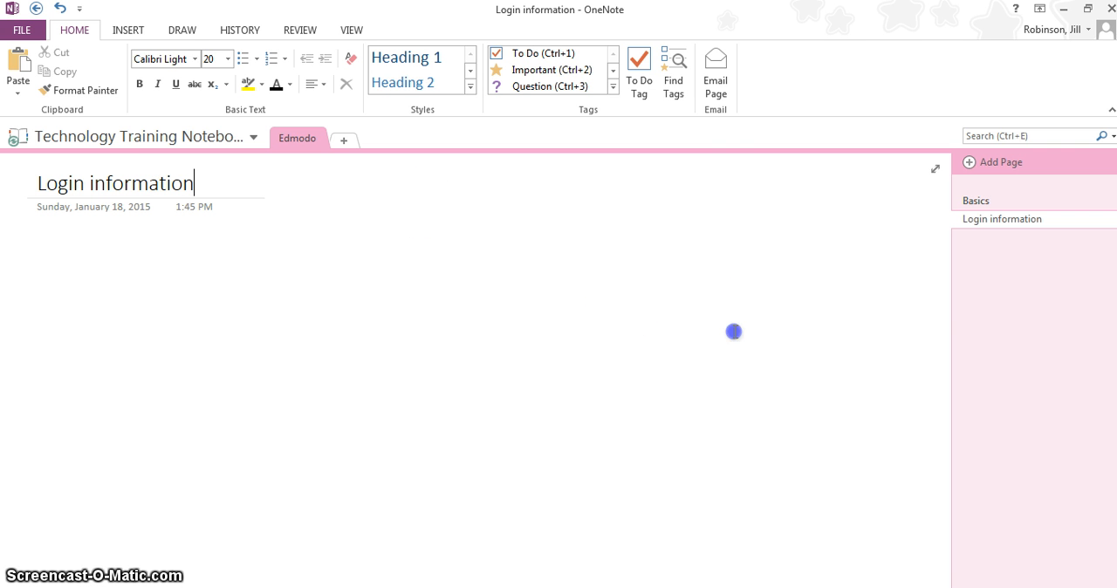
{"action": "key", "text": "Return"}
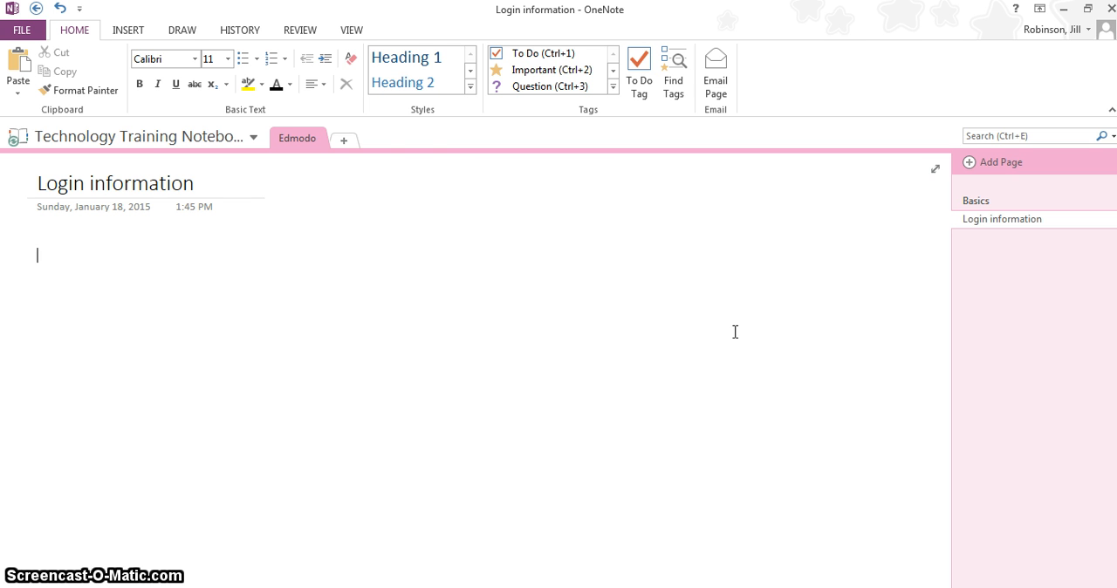
Add a new section named Office 365 to the notebook and select its untitled page.
{"action": "left_click", "coordinate": [340, 140]}
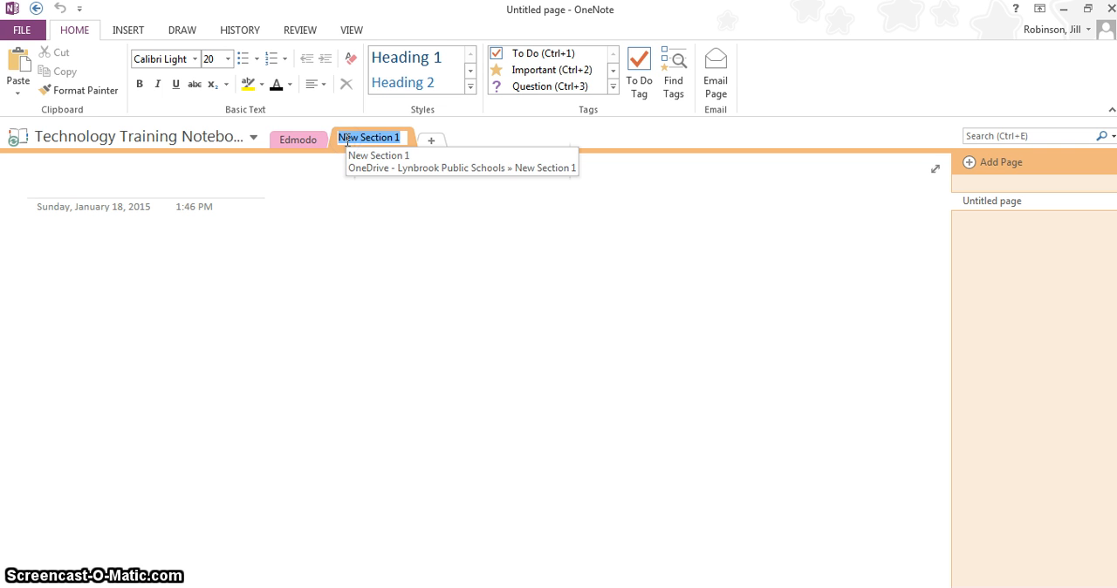
{"action": "type", "text": "Office 3"}
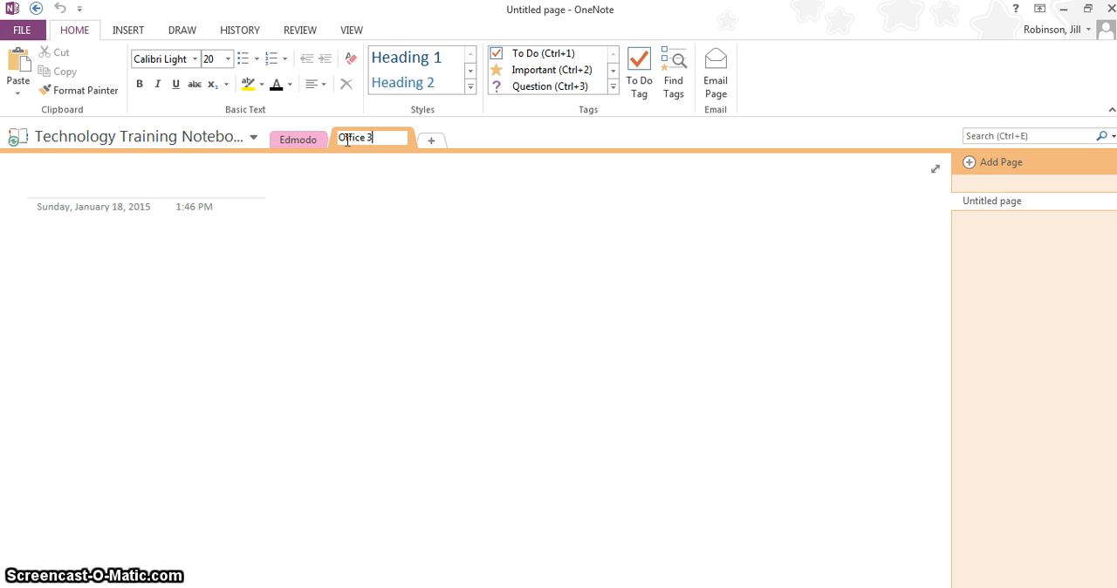
{"action": "type", "text": "65"}
{"action": "key", "text": "Return"}
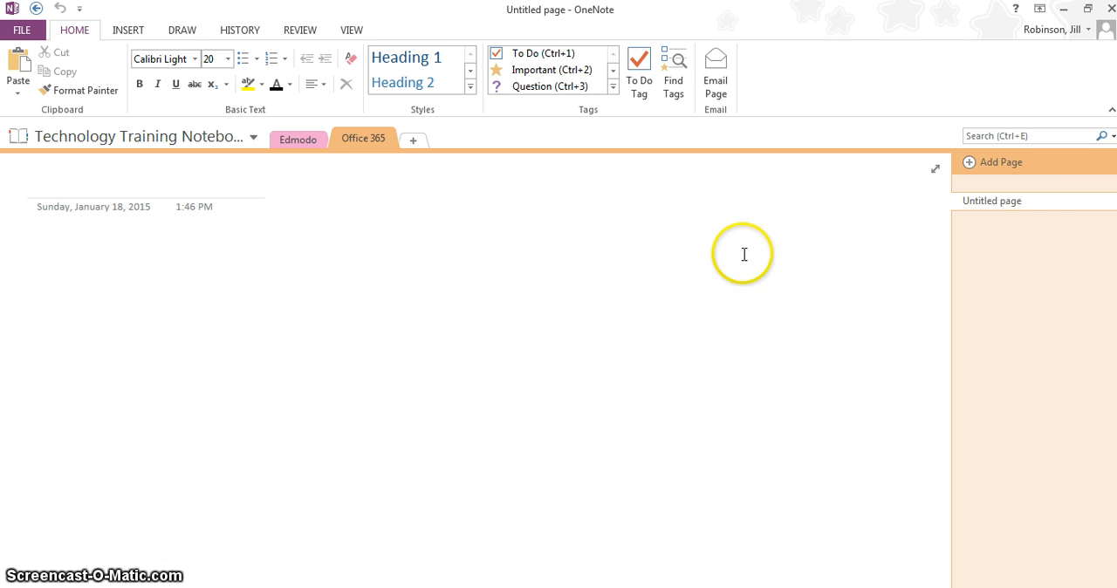
{"action": "left_click", "coordinate": [1000, 202]}
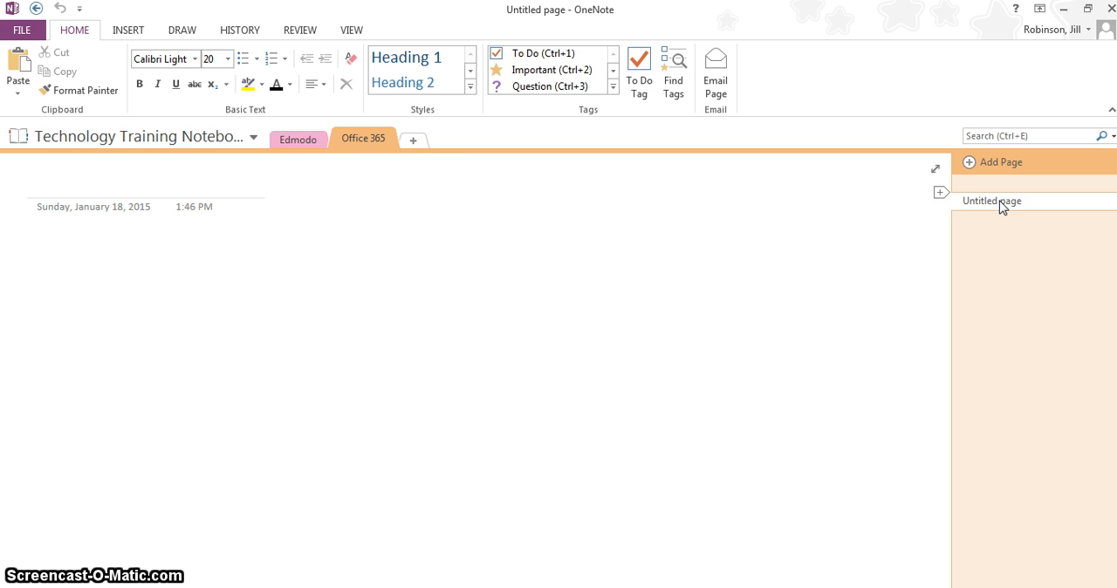
Add two more sections to the notebook, named Discovery Ed and Tim Tebow.
{"action": "left_click", "coordinate": [414, 142]}
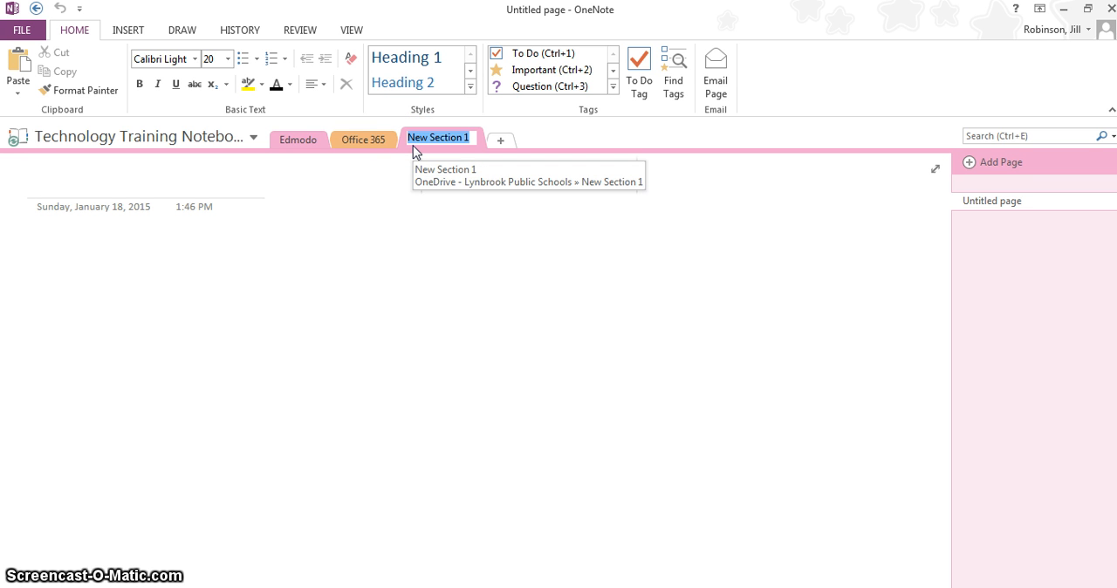
{"action": "type", "text": "Discovery Ed"}
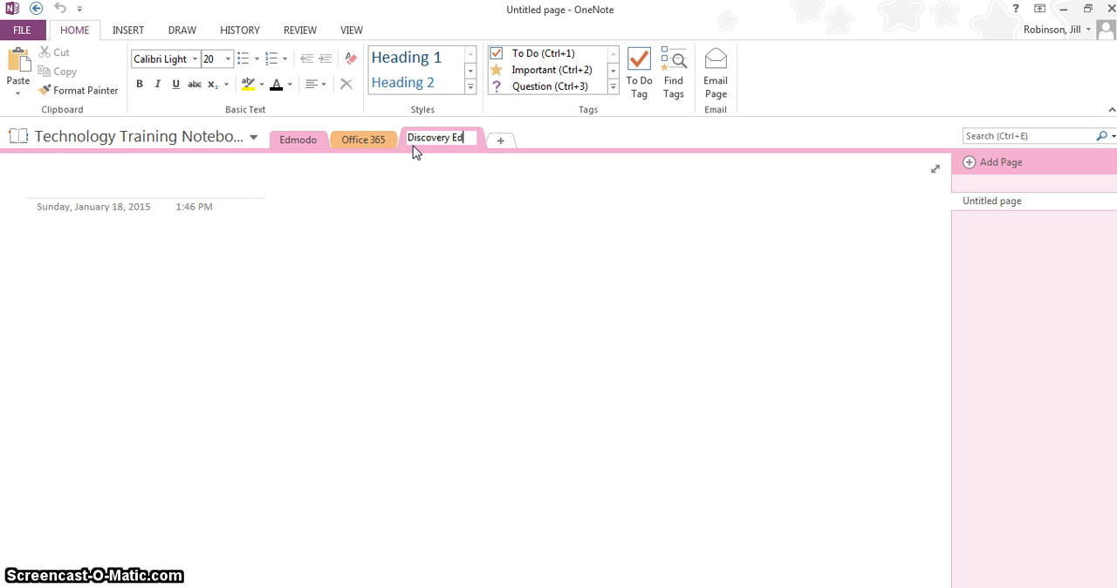
{"action": "key", "text": "Return"}
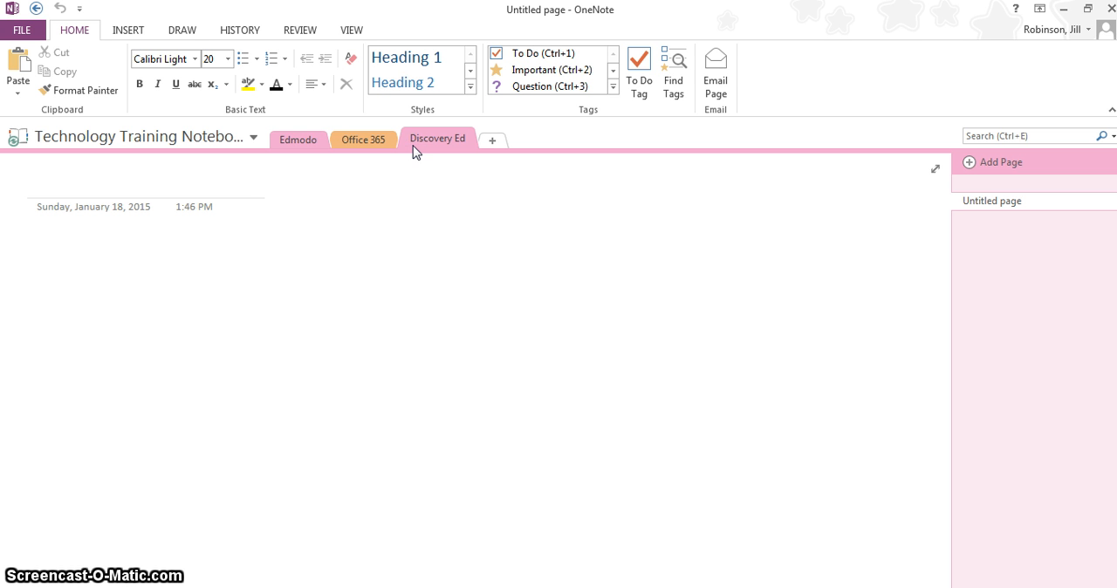
{"action": "left_click", "coordinate": [447, 138]}
{"action": "left_click", "coordinate": [491, 141]}
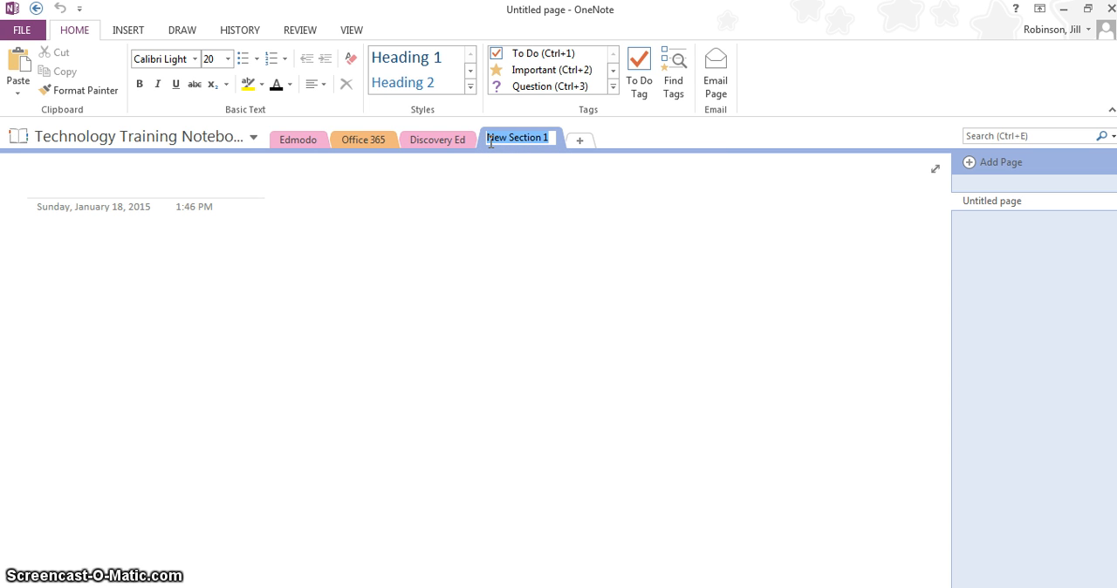
{"action": "type", "text": "Tim Tebow"}
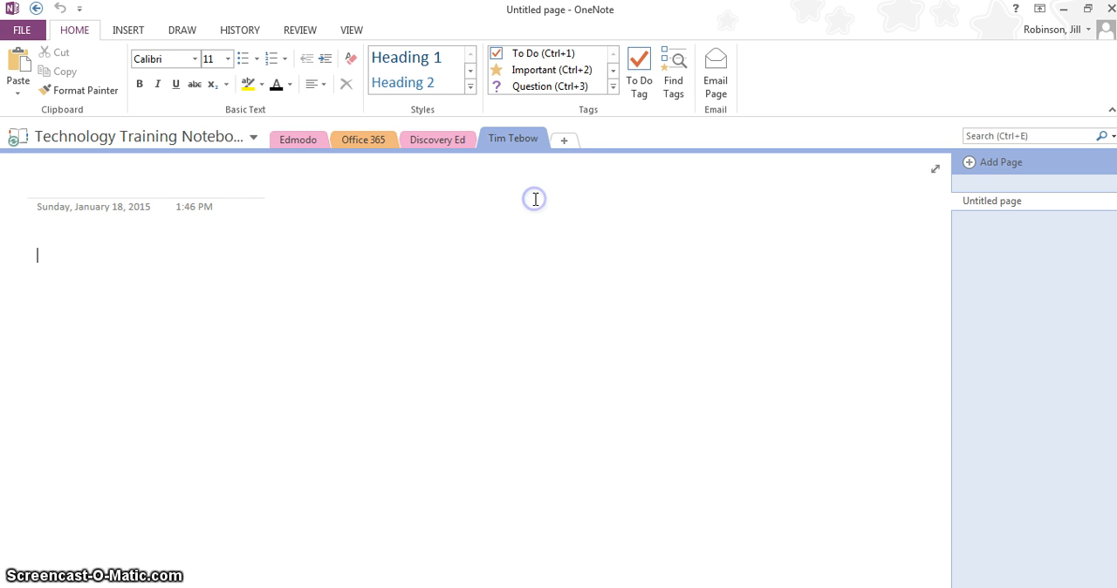
Look through the Discovery Ed, Office 365, Edmodo and Tim Tebow sections of the notebook.
{"action": "left_click", "coordinate": [454, 145]}
{"action": "left_click", "coordinate": [378, 146]}
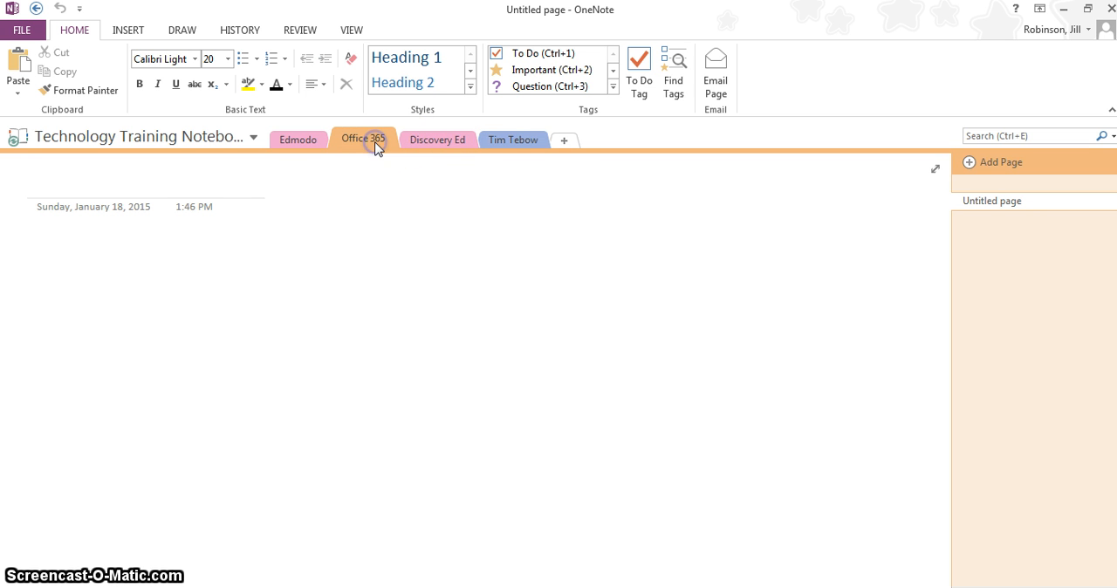
{"action": "left_click", "coordinate": [296, 140]}
{"action": "left_click", "coordinate": [373, 142]}
{"action": "left_click", "coordinate": [454, 139]}
{"action": "left_click", "coordinate": [518, 139]}
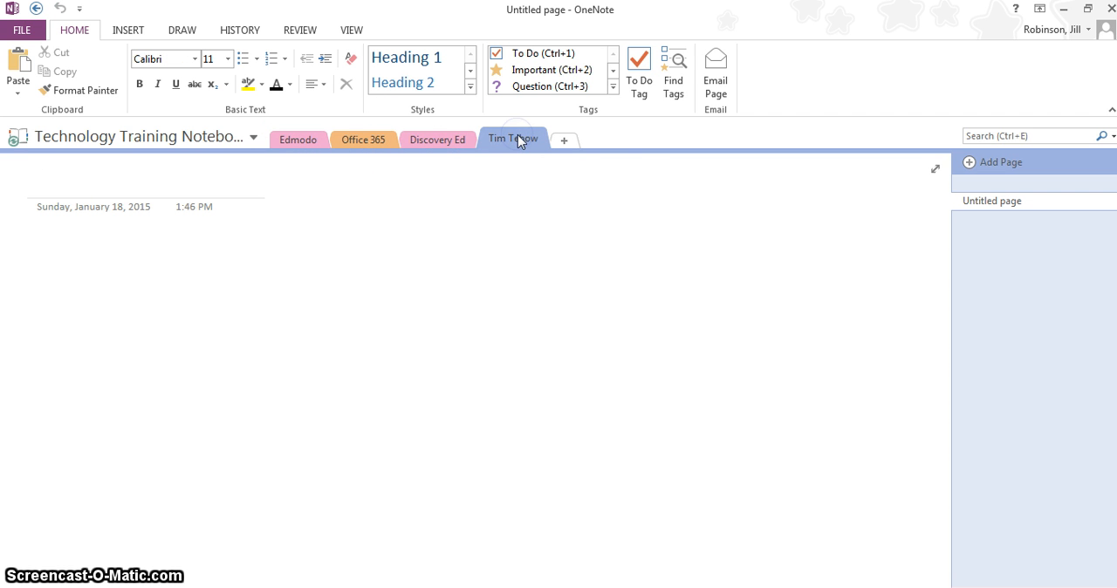
{"action": "left_click", "coordinate": [638, 186]}
Title the untitled page in the Discovery Ed section "Training Materials".
{"action": "left_click", "coordinate": [456, 141]}
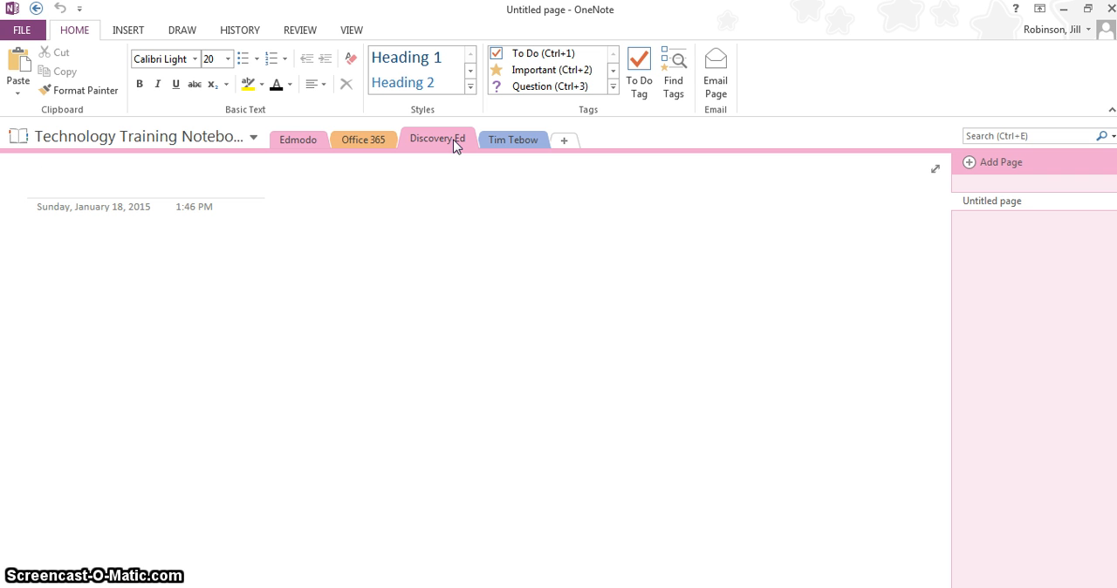
{"action": "type", "text": "Training"}
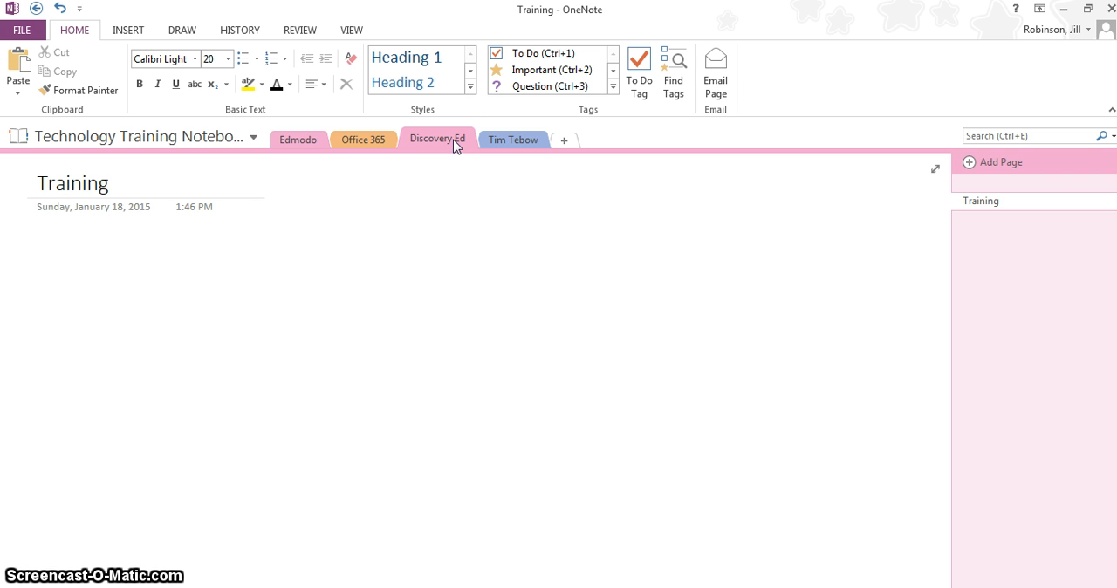
{"action": "type", "text": " Materi"}
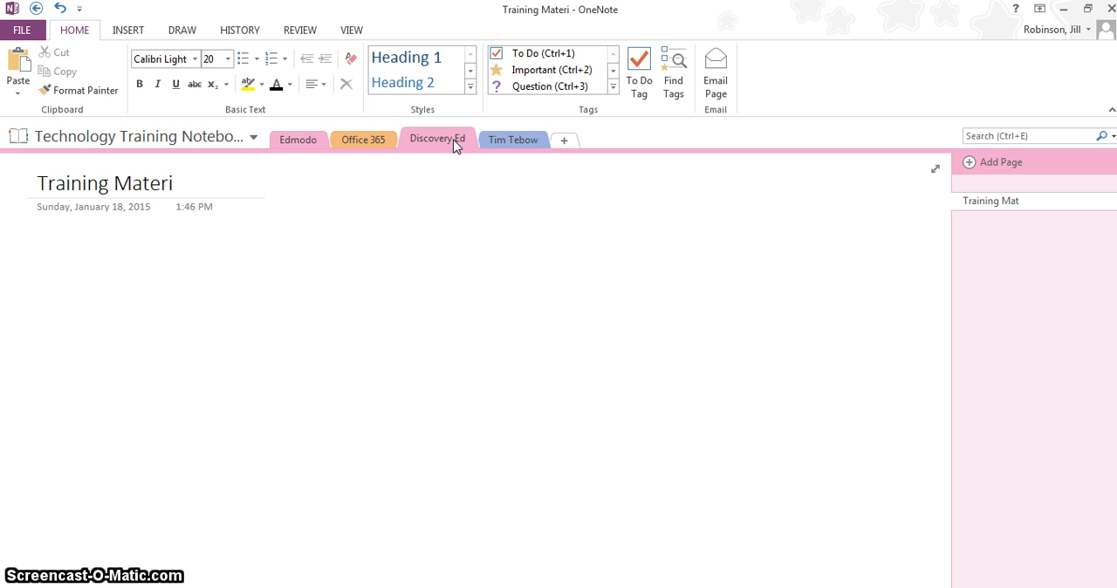
{"action": "type", "text": "als"}
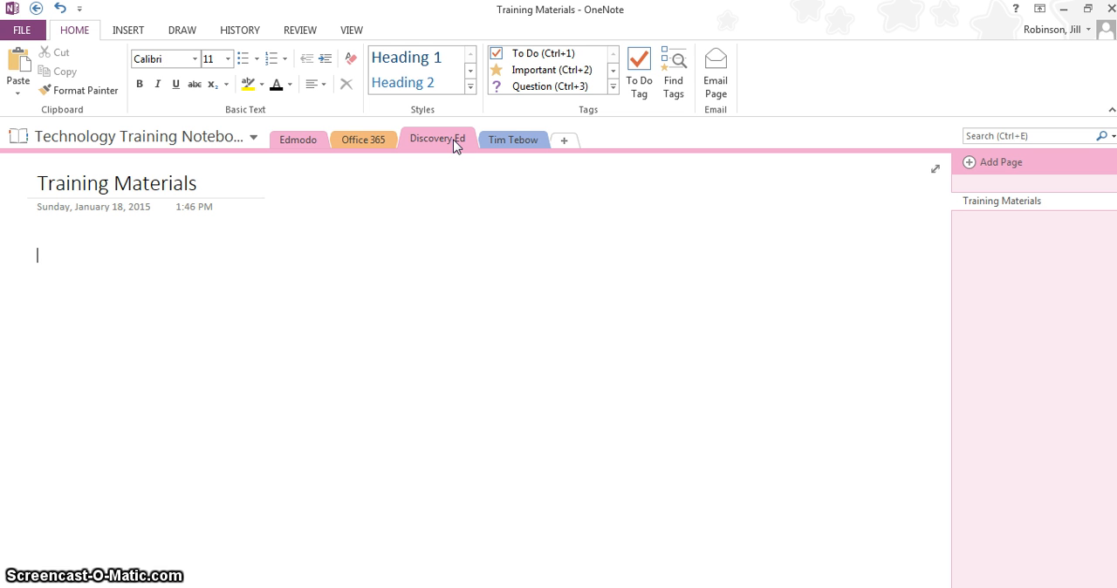
Review all four sections in turn and view the Basics and Login information pages of the Edmodo section.
{"action": "left_click", "coordinate": [310, 141]}
{"action": "left_click", "coordinate": [352, 143]}
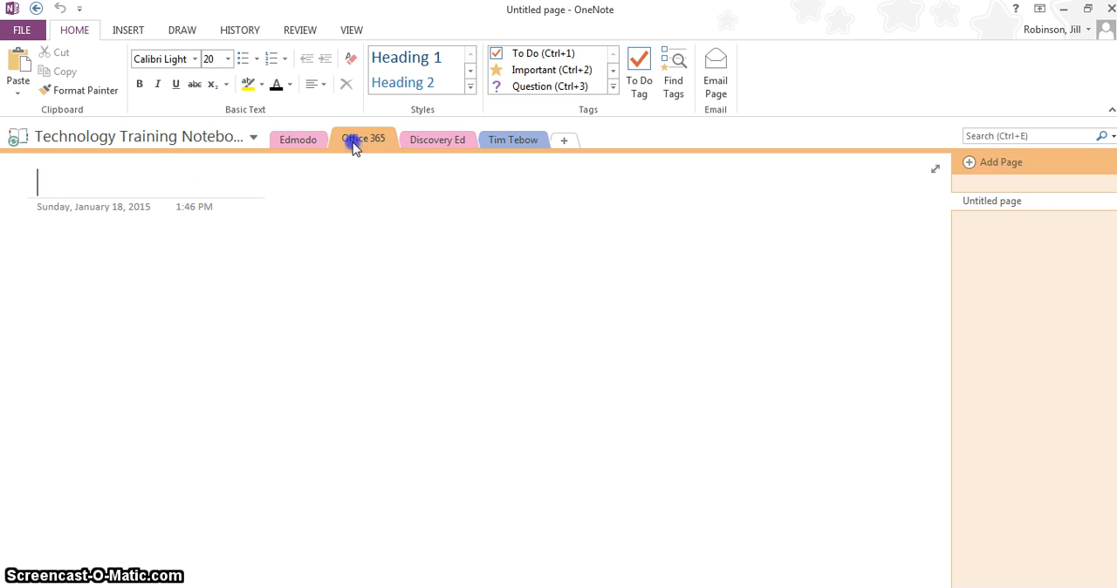
{"action": "left_click", "coordinate": [439, 144]}
{"action": "left_click", "coordinate": [504, 150]}
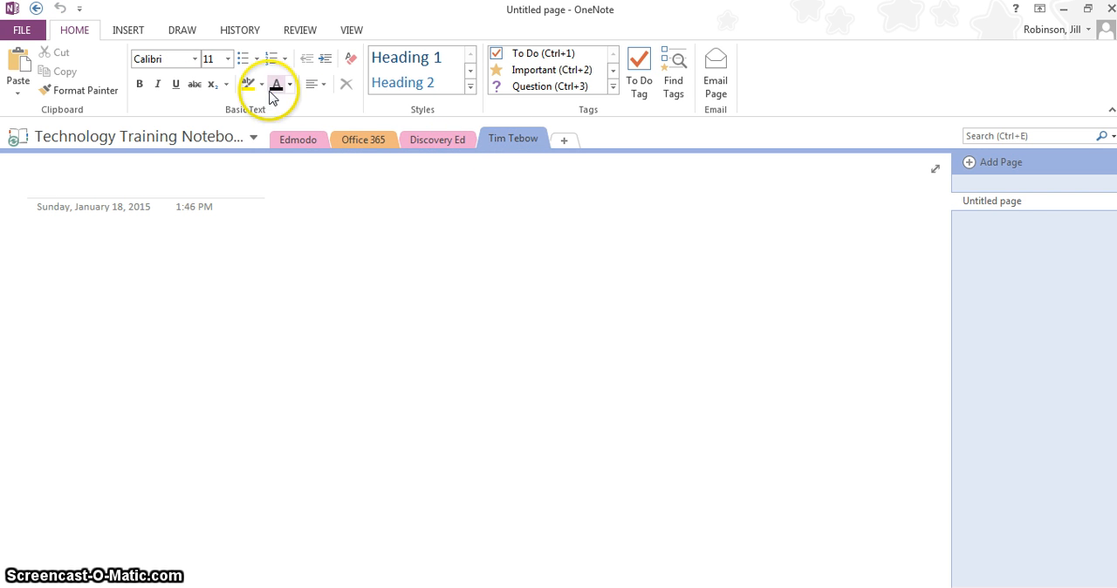
{"action": "left_click", "coordinate": [318, 143]}
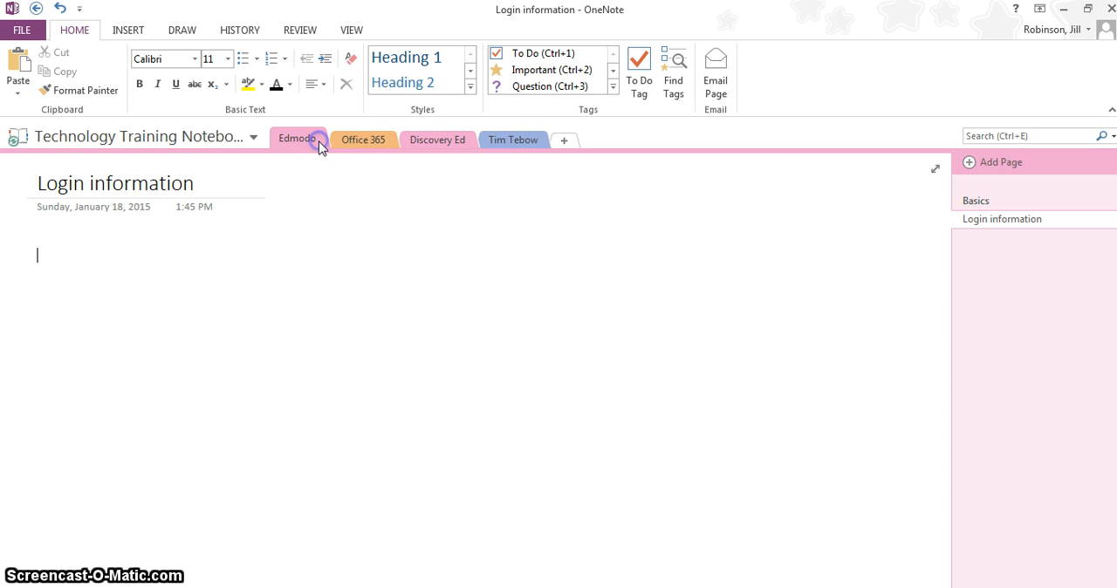
{"action": "left_click", "coordinate": [978, 203]}
{"action": "left_click", "coordinate": [978, 217]}
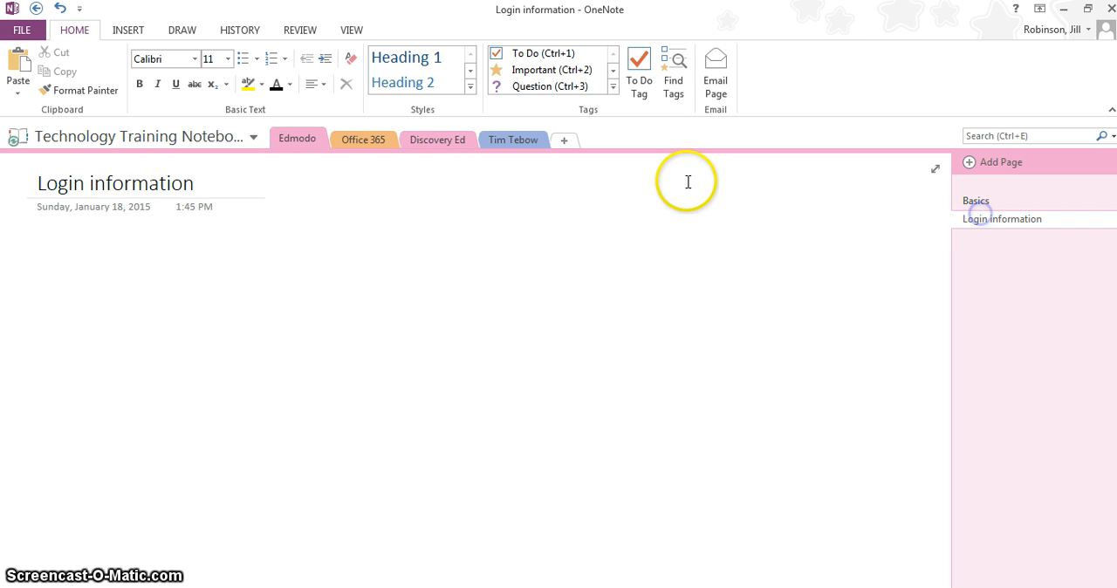
Add two new untitled pages to the Tim Tebow section.
{"action": "left_click", "coordinate": [515, 148]}
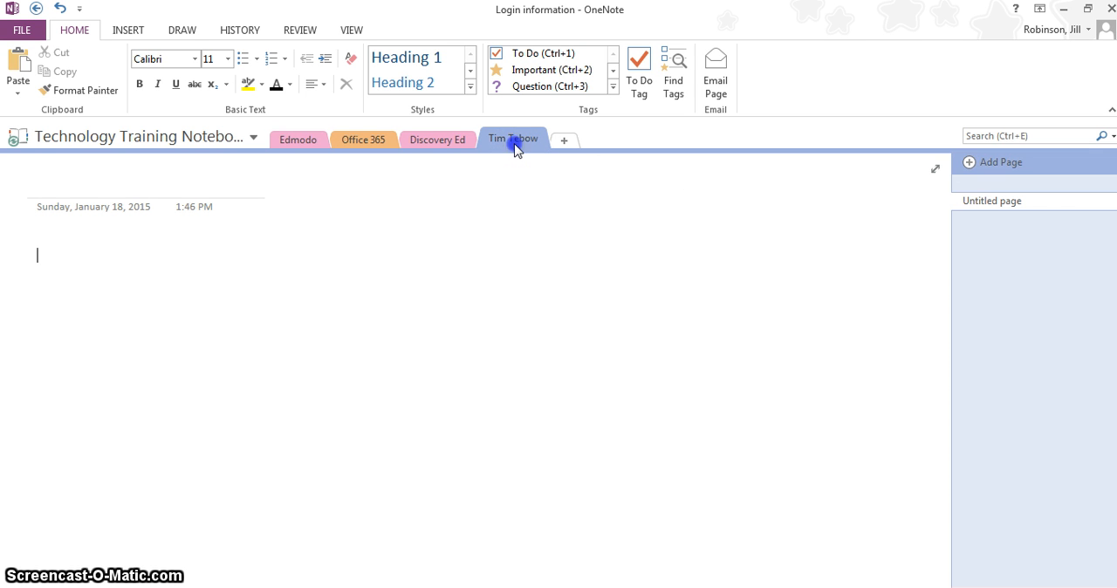
{"action": "left_click", "coordinate": [988, 162]}
{"action": "left_click", "coordinate": [1013, 169]}
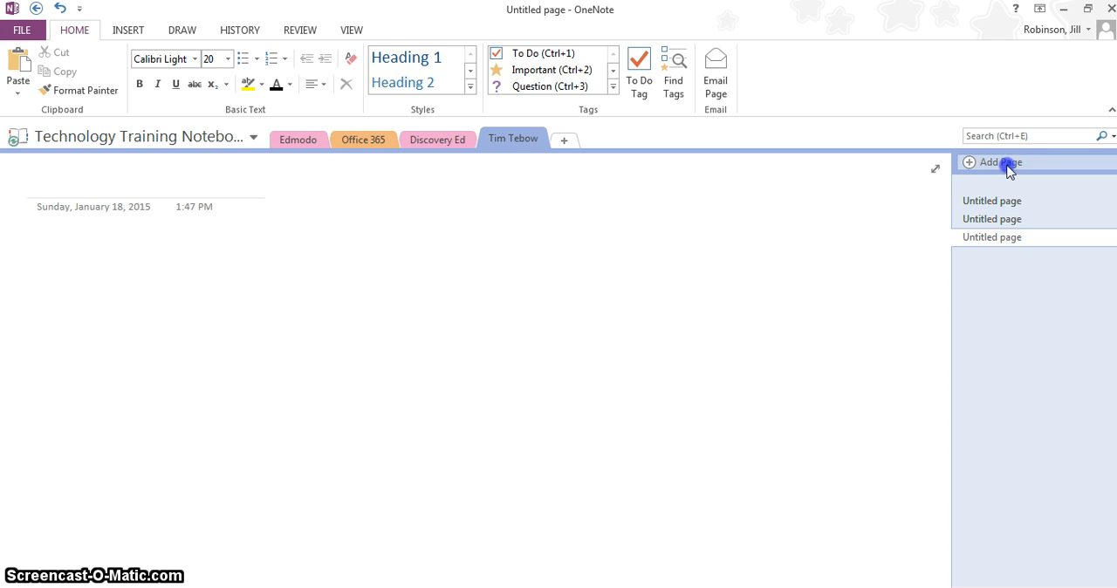
{"action": "left_click", "coordinate": [755, 330]}
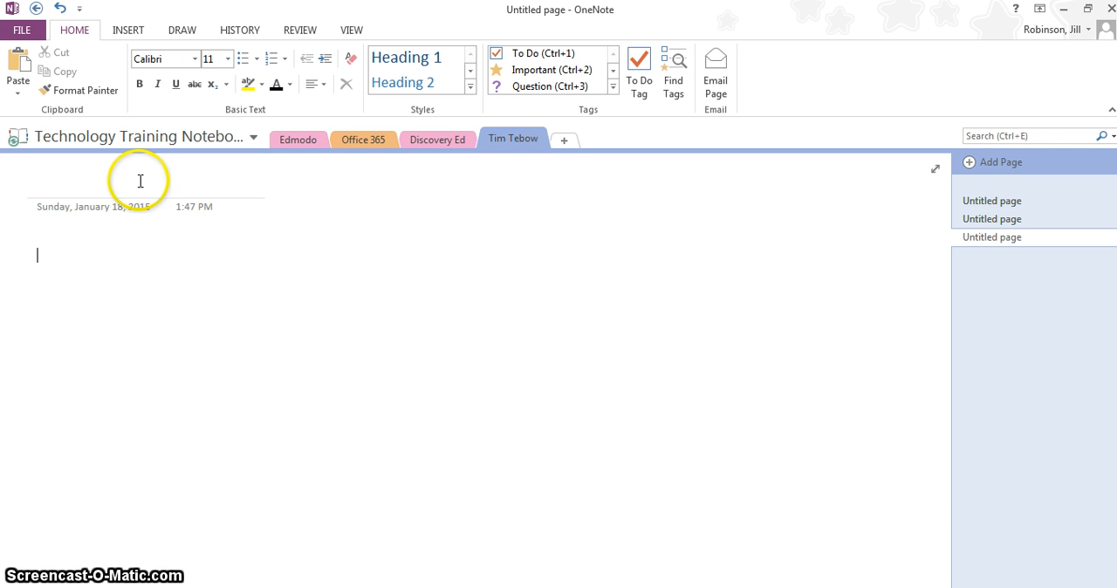
{"action": "left_click", "coordinate": [58, 176]}
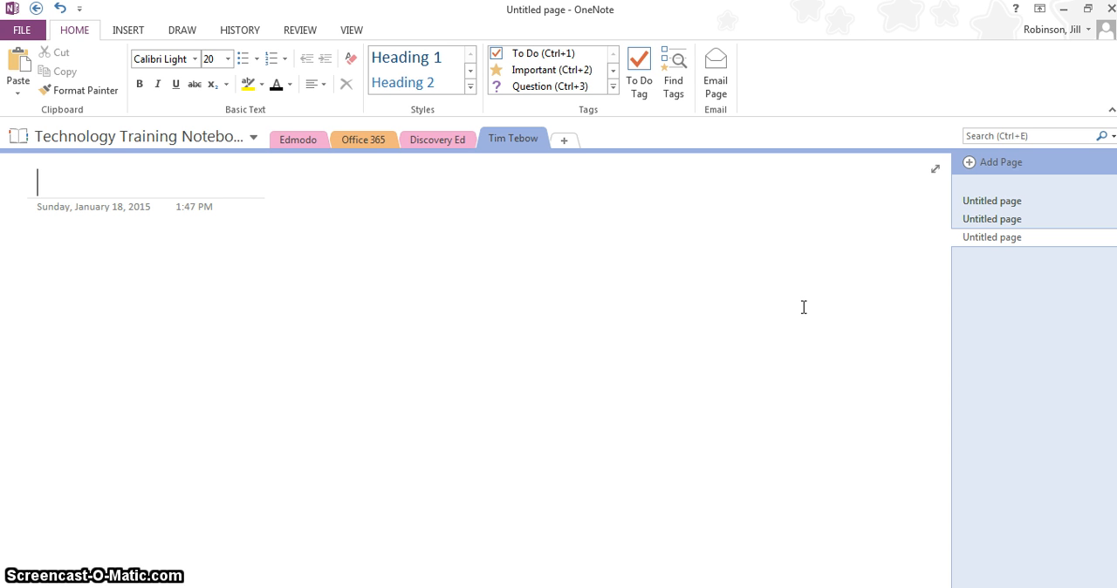
{"action": "left_click", "coordinate": [613, 291]}
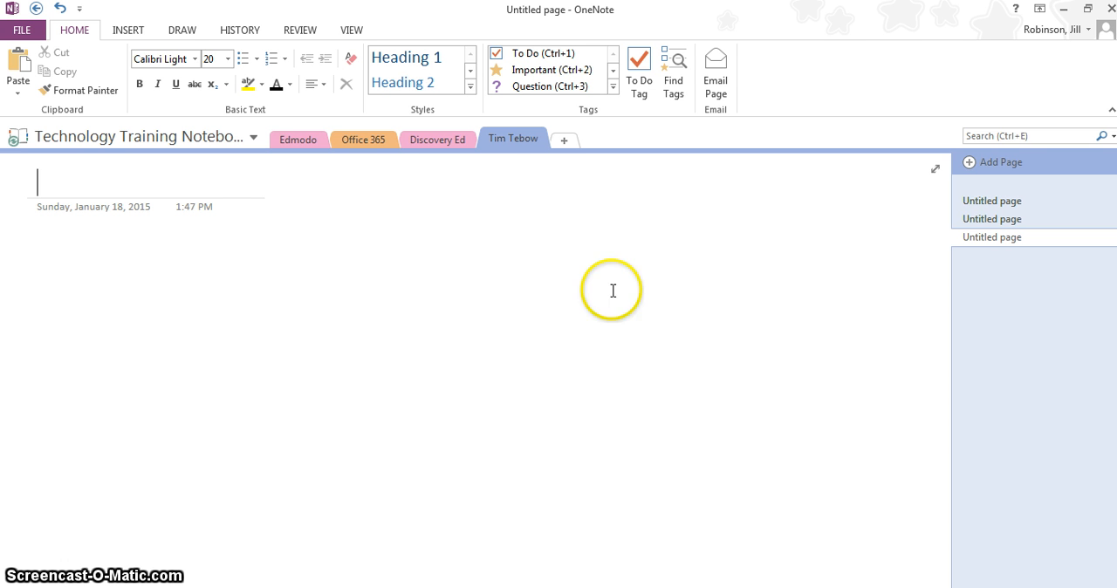
{"action": "right_click", "coordinate": [306, 137]}
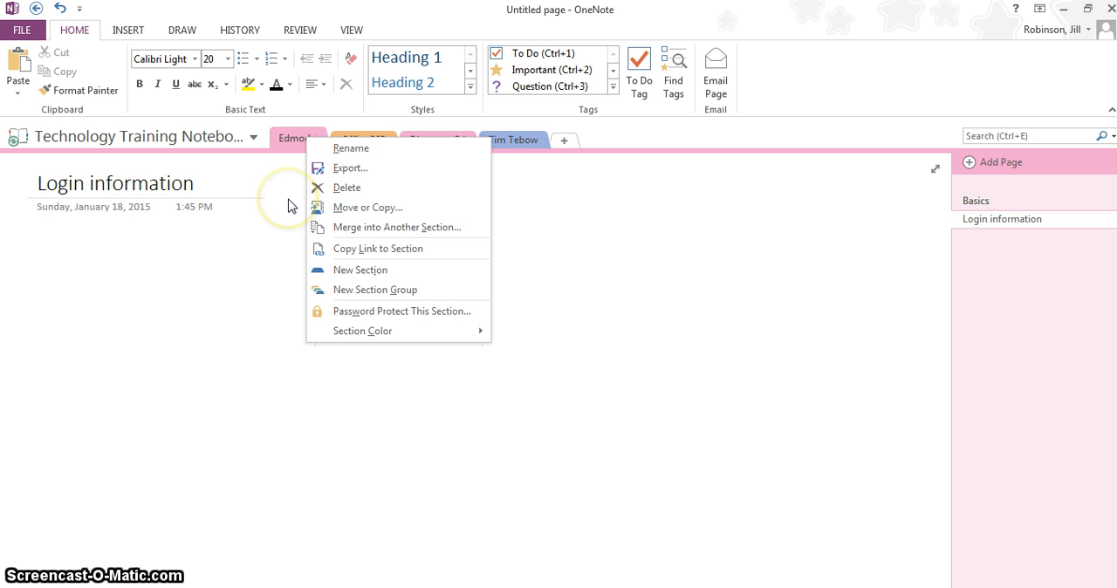
{"action": "left_click", "coordinate": [274, 234]}
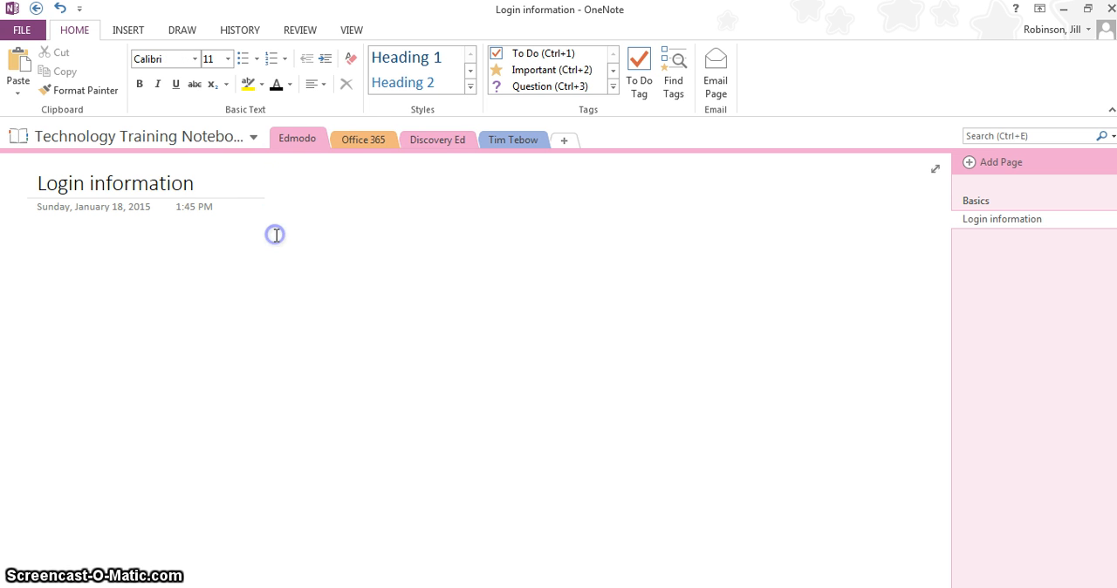
{"action": "left_click", "coordinate": [348, 141]}
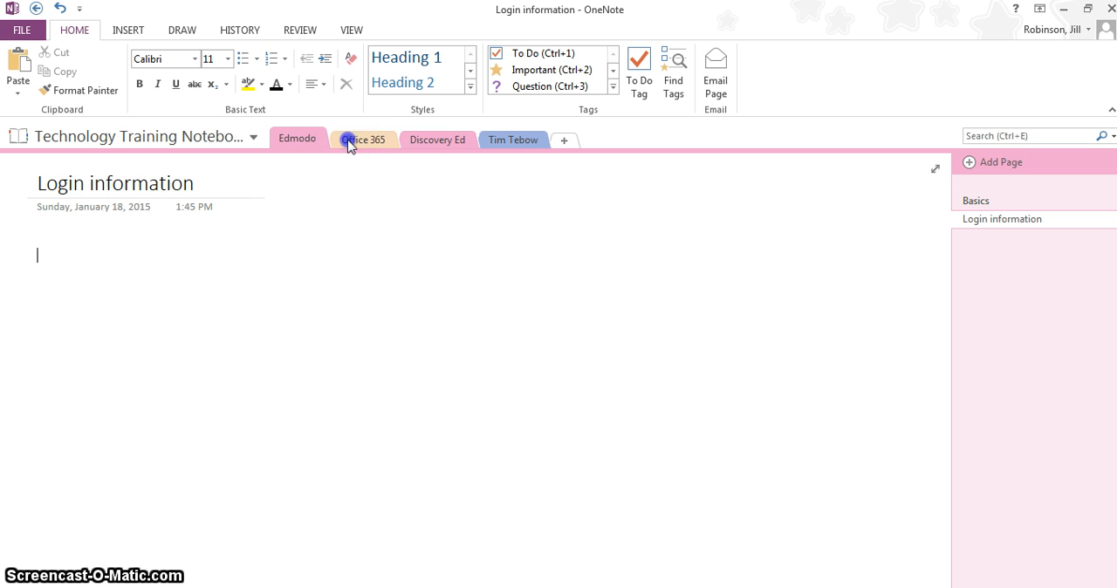
{"action": "mouse_move", "coordinate": [356, 144]}
{"action": "left_mouse_down"}
{"action": "mouse_move", "coordinate": [434, 138]}
{"action": "mouse_move", "coordinate": [309, 142]}
{"action": "left_mouse_up"}
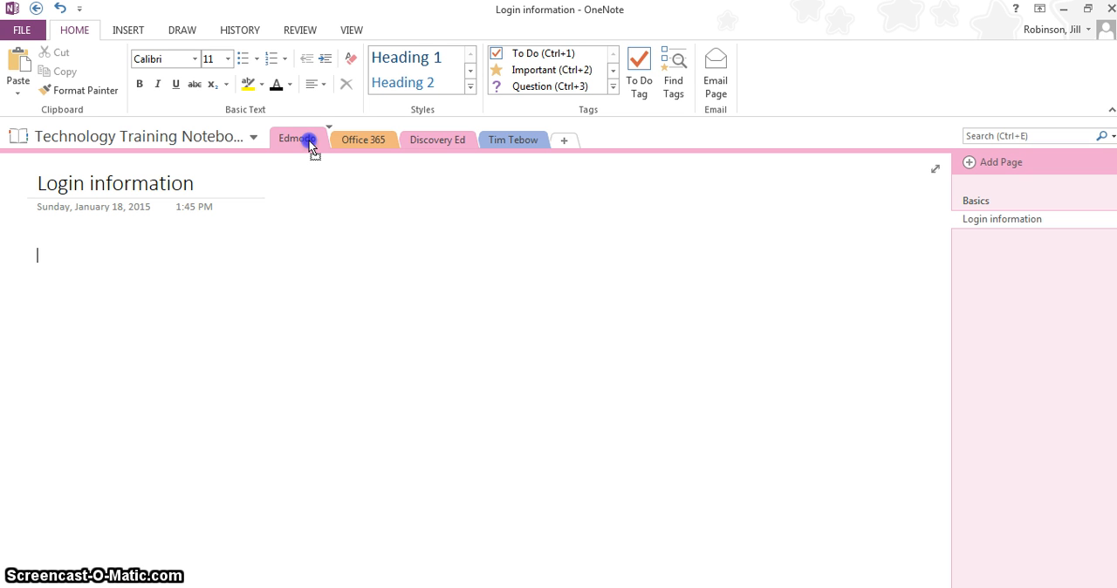
{"action": "left_click_drag", "start_coordinate": [310, 143], "coordinate": [391, 143]}
{"action": "double_click", "coordinate": [285, 140]}
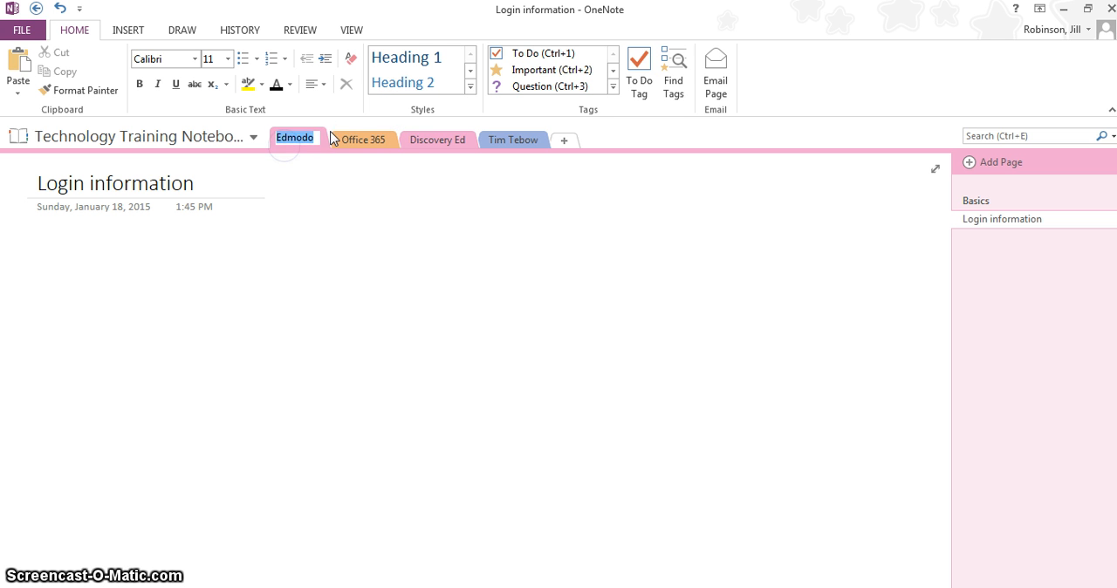
{"action": "left_click", "coordinate": [390, 203]}
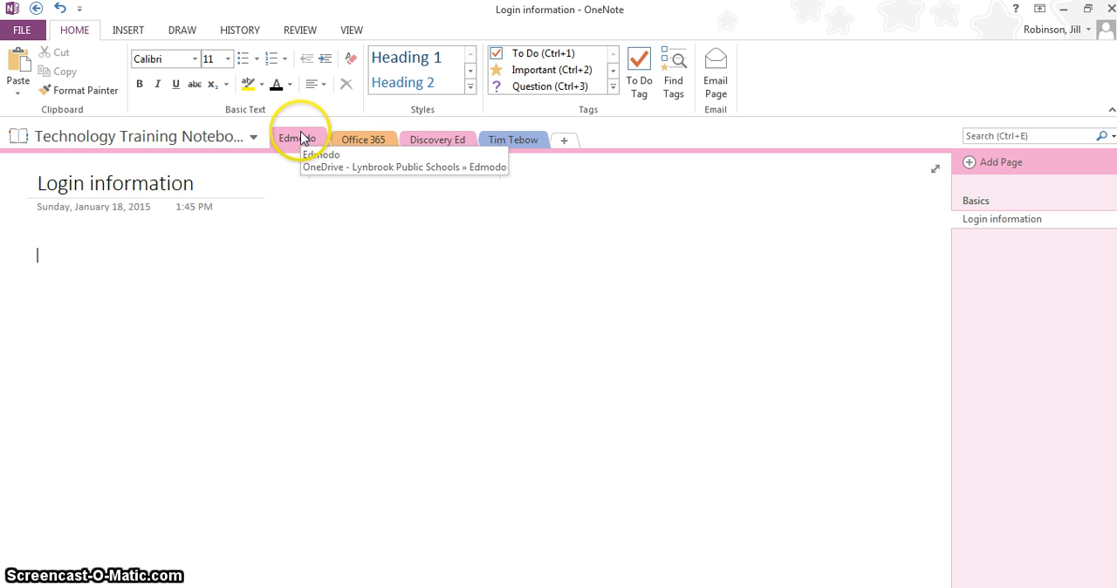
Move the Edmodo section between Office 365 and Discovery Ed, and open the Office 365 section.
{"action": "left_click_drag", "start_coordinate": [301, 138], "coordinate": [404, 145]}
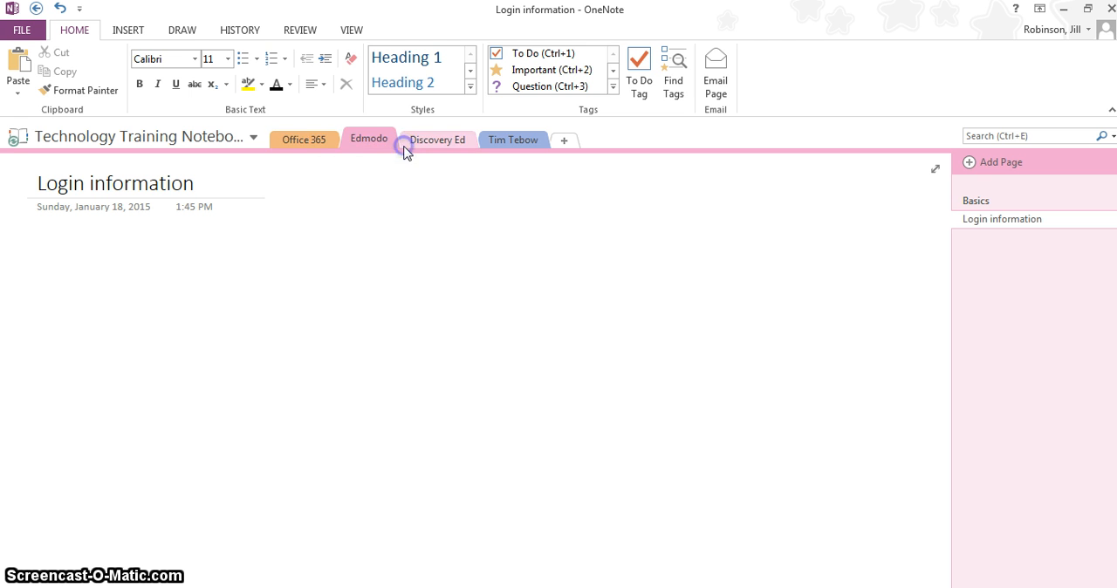
{"action": "left_click", "coordinate": [322, 148]}
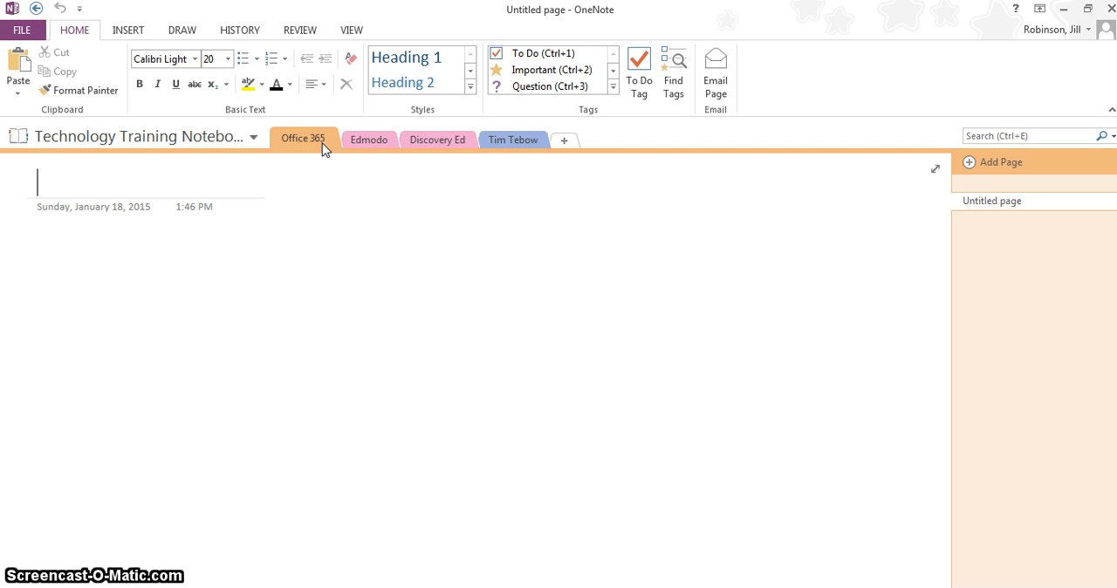